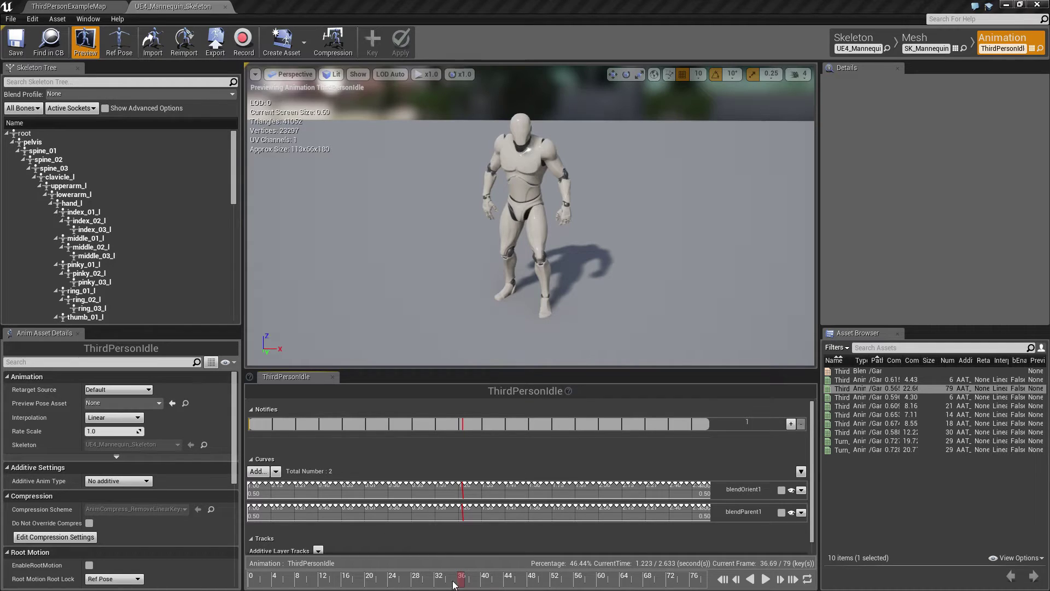
Scrub the ThirdPersonIdle animation to frame 0, then near its last frame, to check both poses
left_click_drag(451, 583, 245, 585)
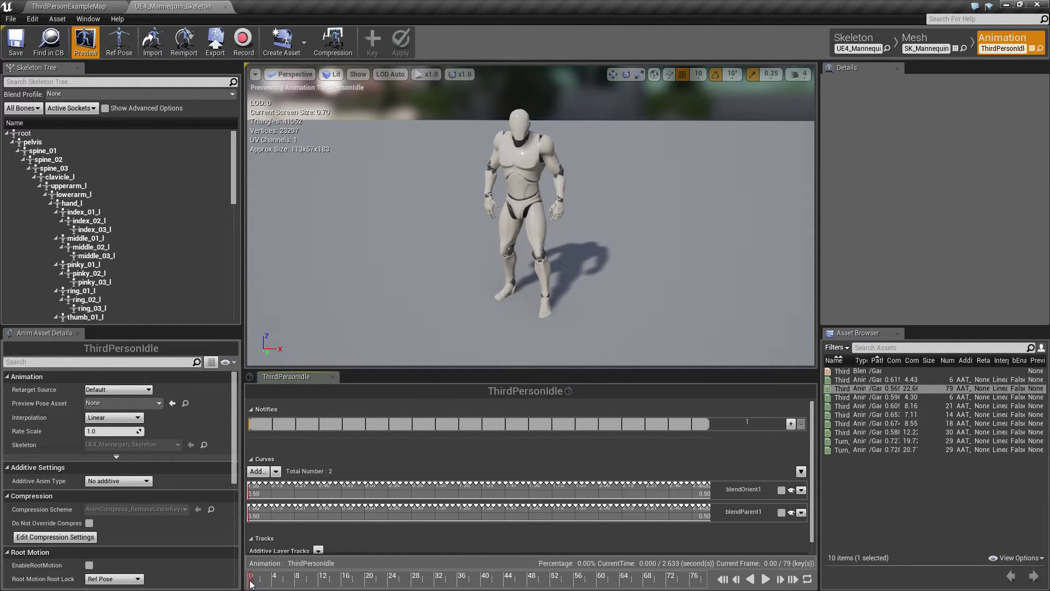
left_click_drag(255, 582, 839, 535)
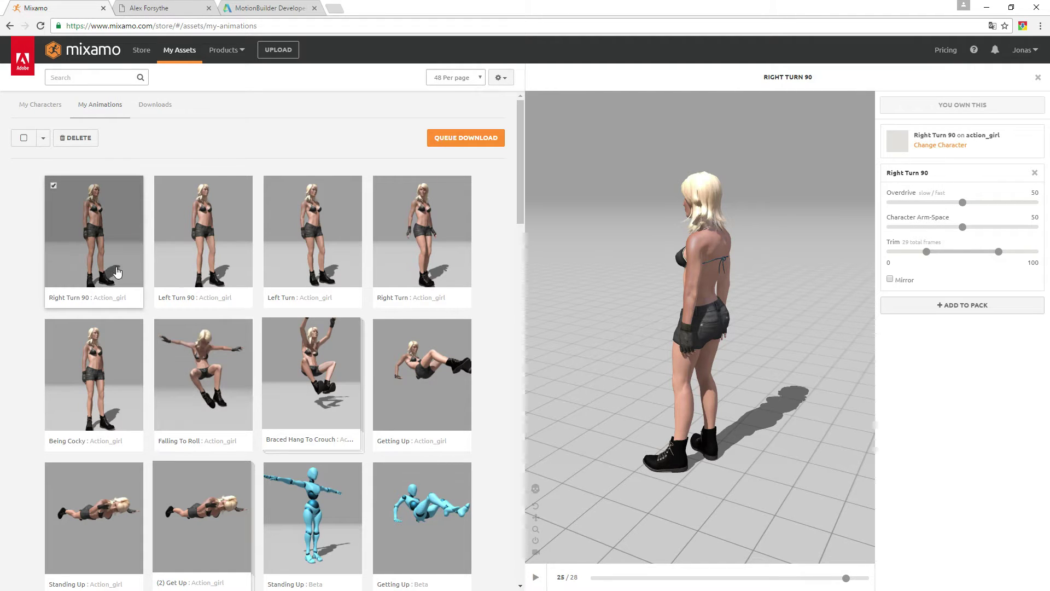
Play and pause the Right Turn 90 preview, then scrub it back to frame 0 of 28
left_click(535, 579)
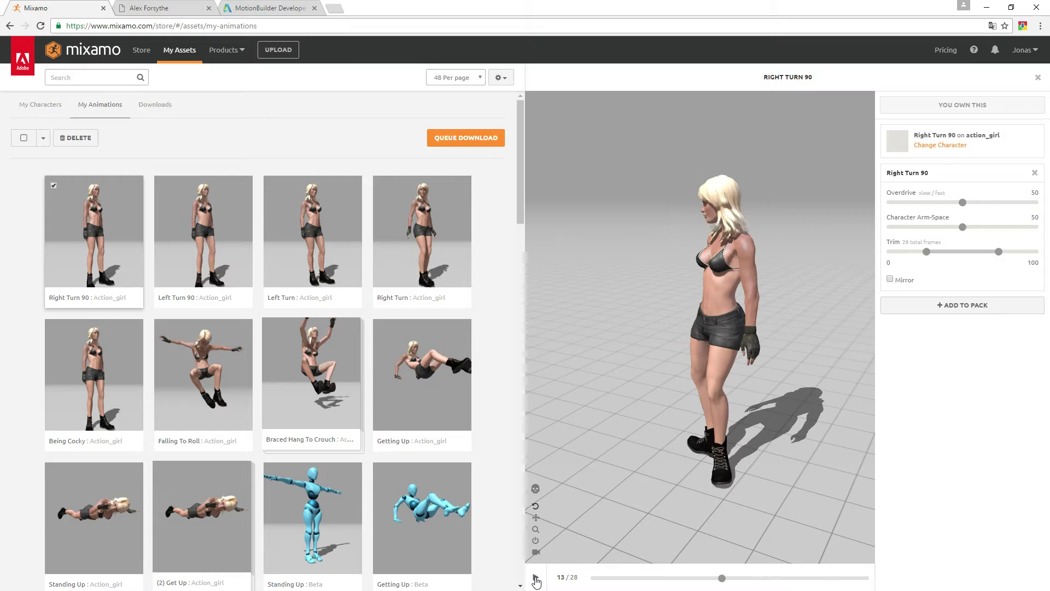
left_click(536, 579)
left_click_drag(723, 580, 594, 579)
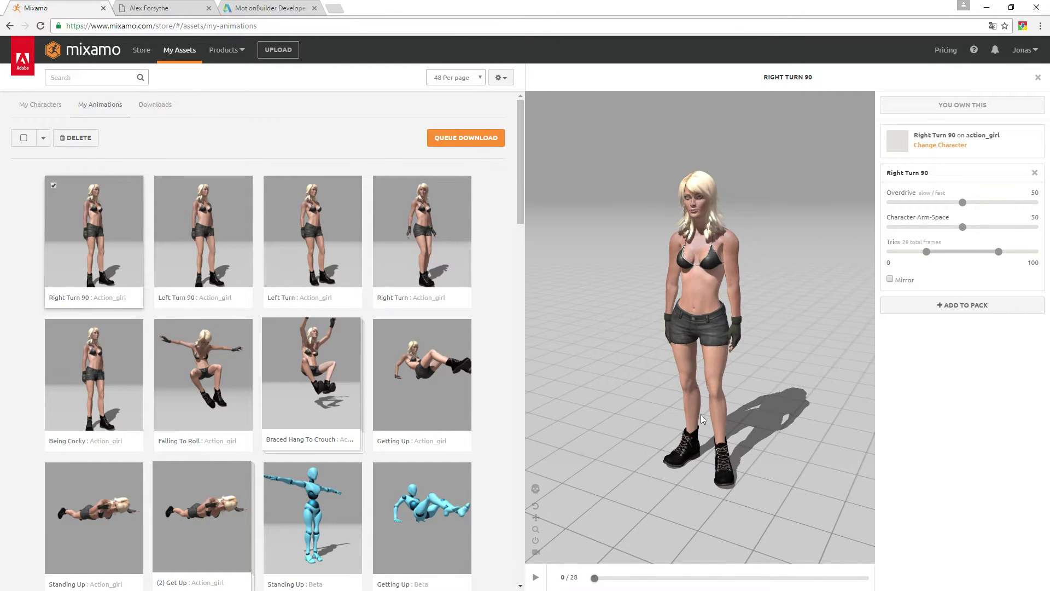
Play Unreal Take 1 briefly, then switch to Unreal Take 2 at frame 0
left_click(986, 8)
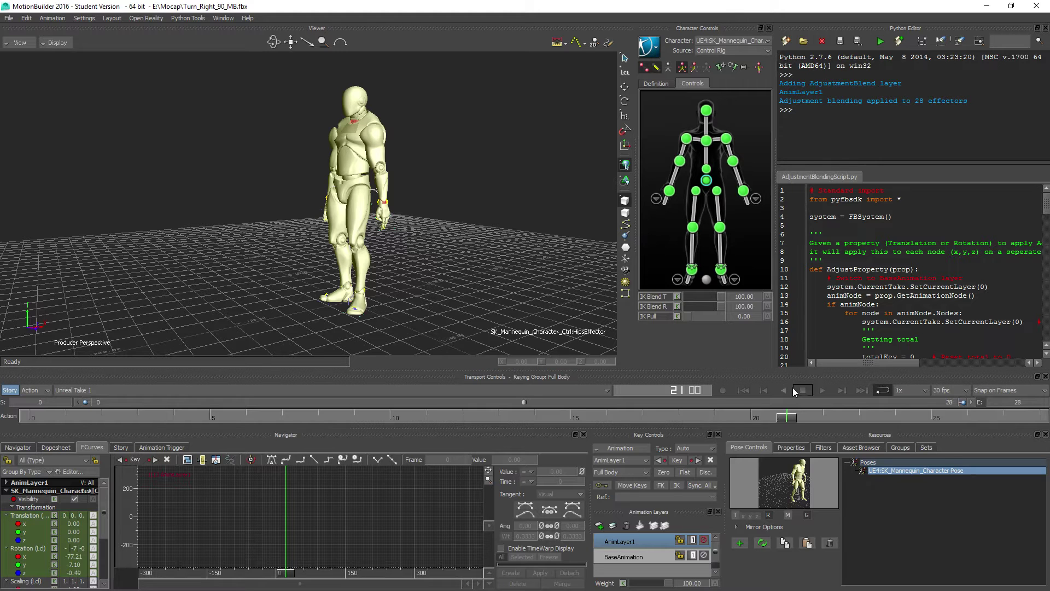
left_click(821, 390)
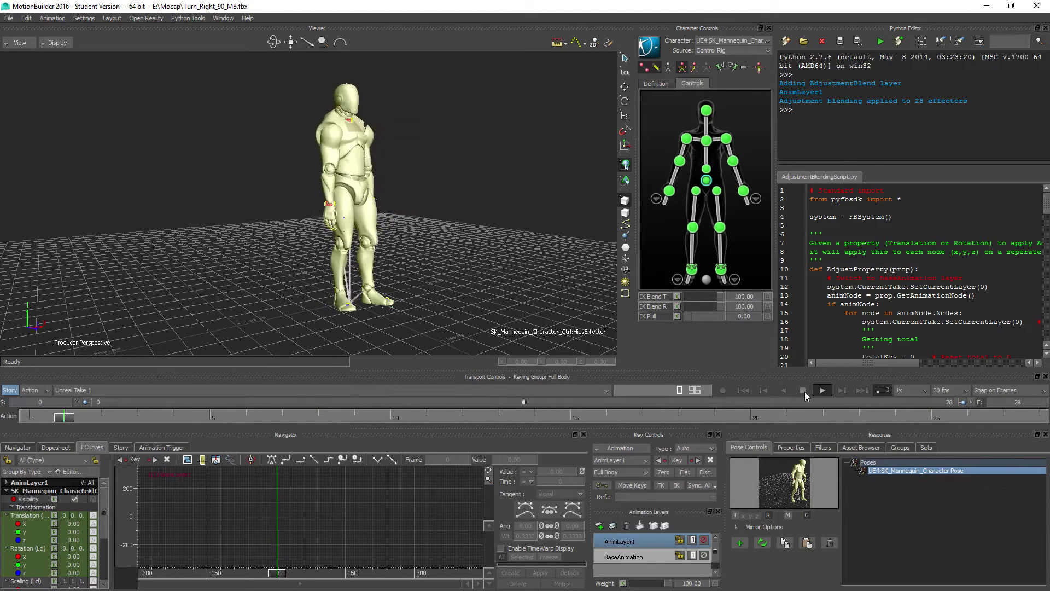
left_click(802, 390)
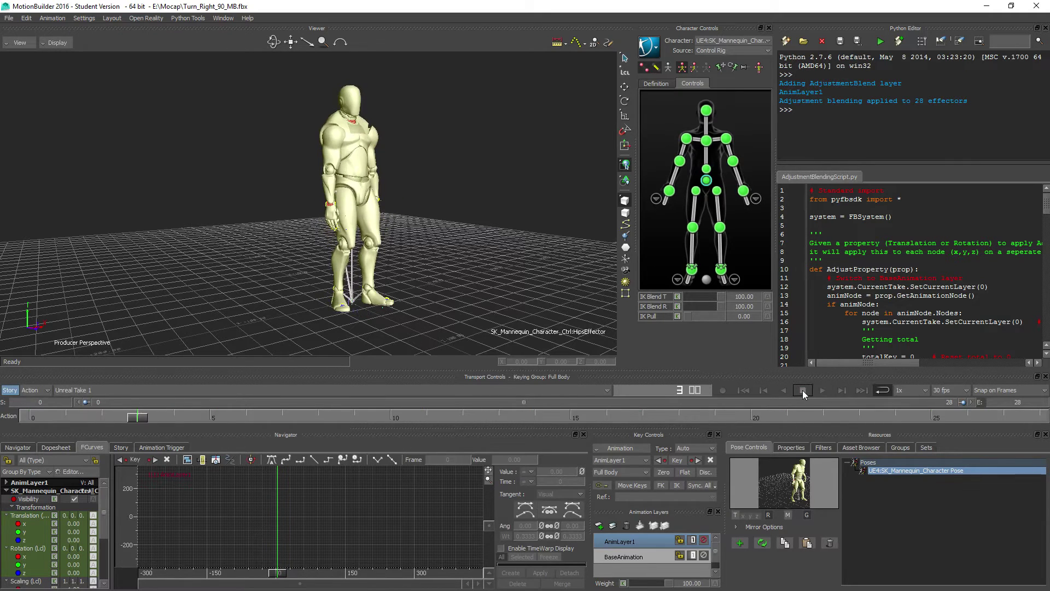
left_click(67, 389)
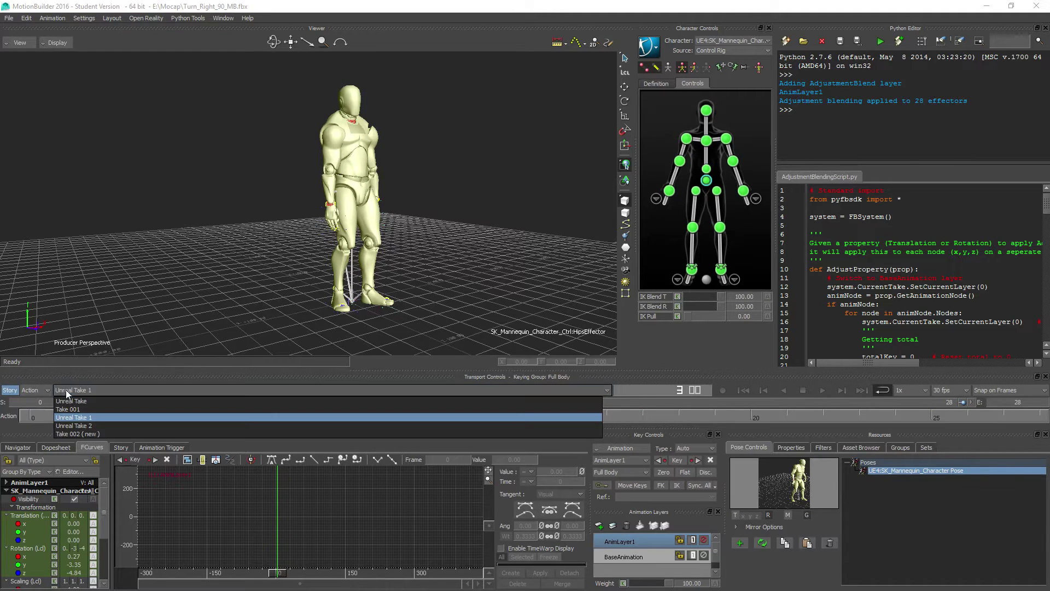
left_click(70, 413)
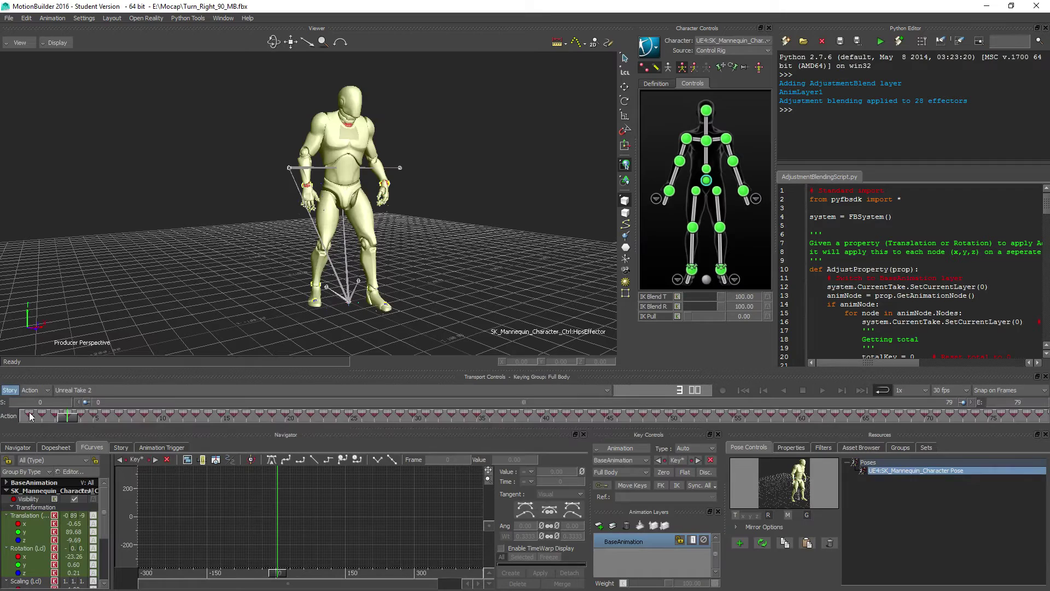
left_click_drag(71, 419, 30, 418)
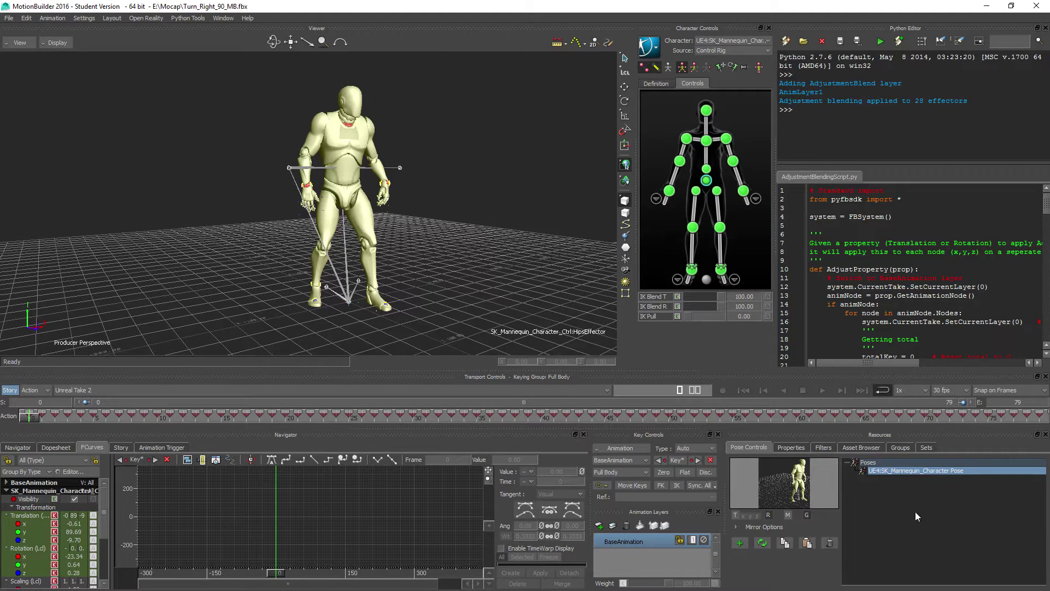
Delete the old stored character pose and store the idle stance as a new pose
right_click(908, 474)
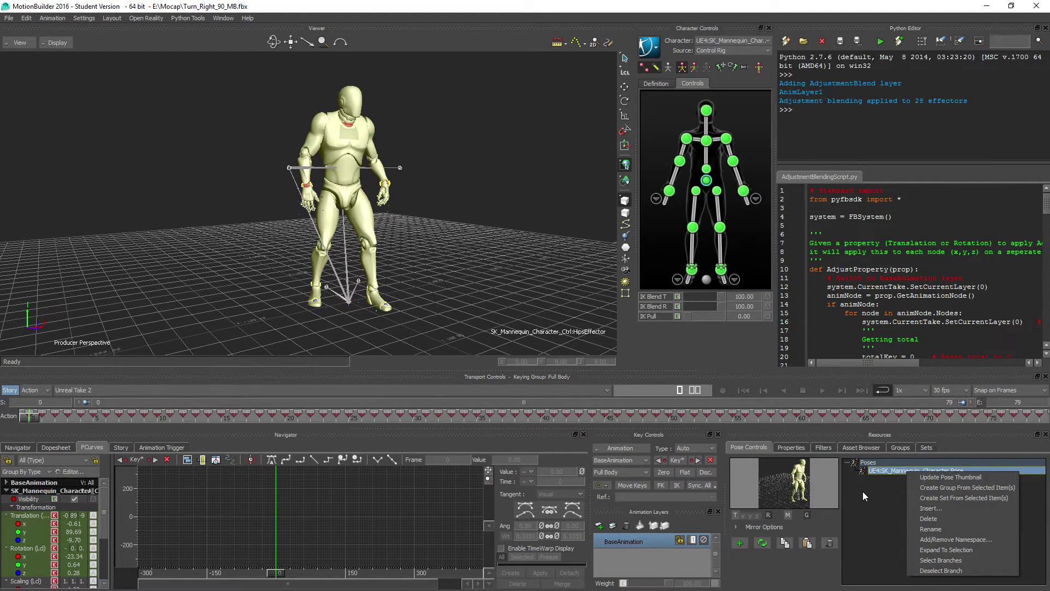
left_click(852, 472)
right_click(894, 473)
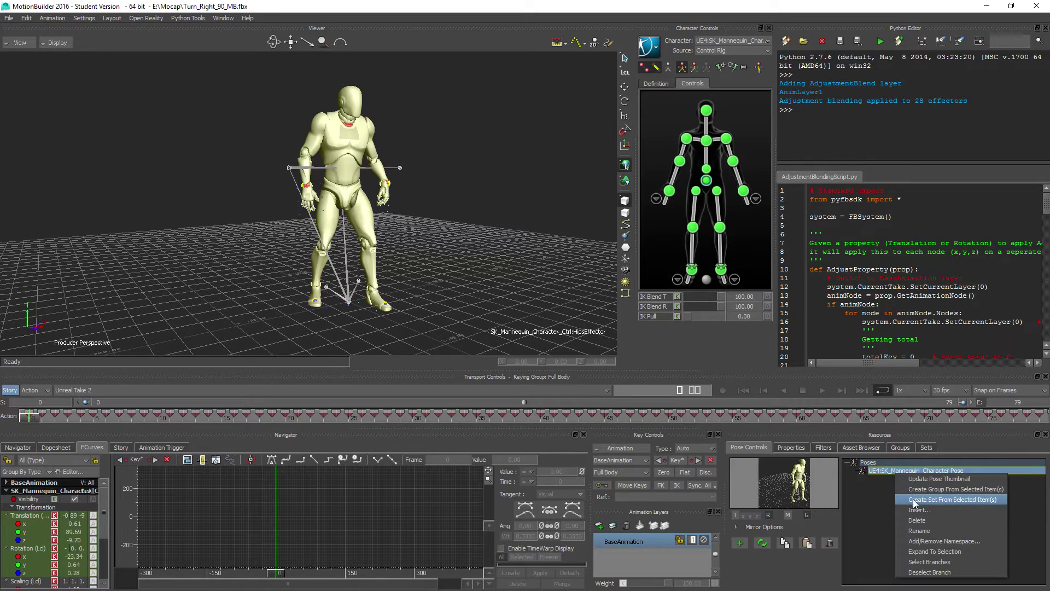
left_click(924, 519)
left_click(739, 543)
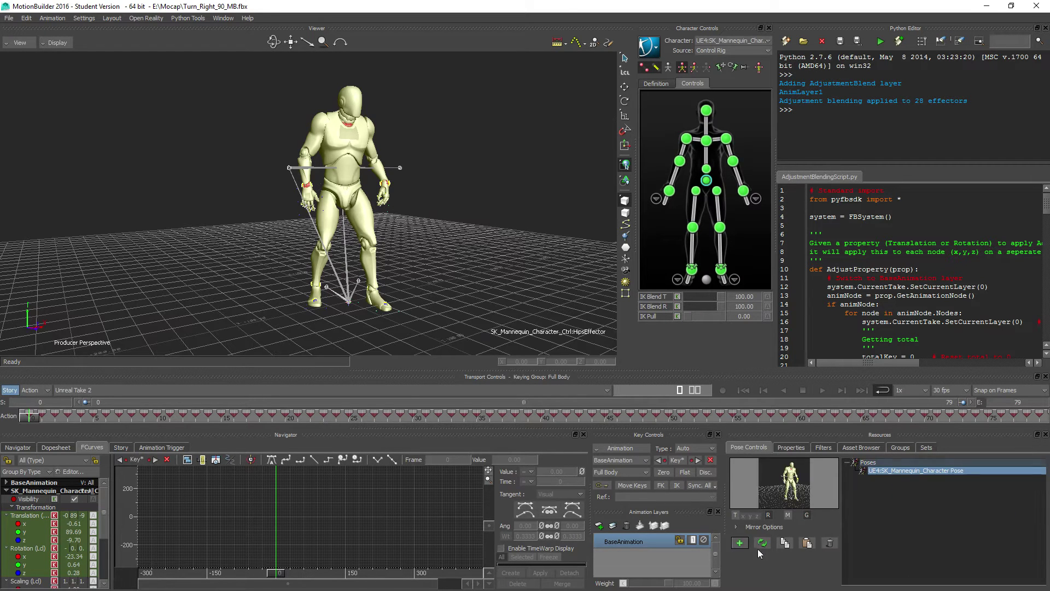
On Unreal Take 1, paste the stored idle pose at the first and last frames, then play
left_click(81, 390)
left_click(80, 419)
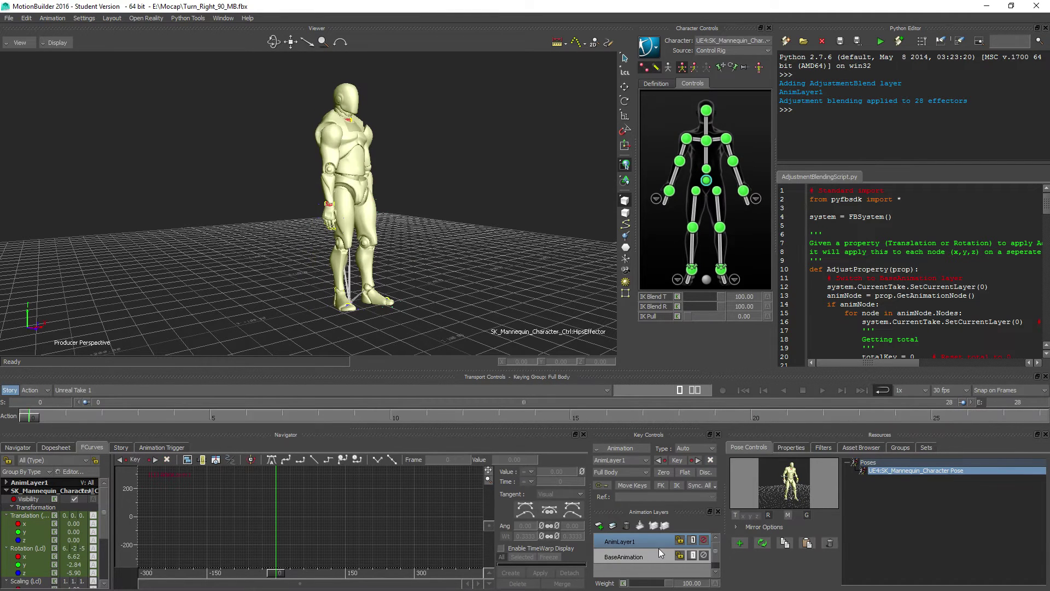
double_click(896, 469)
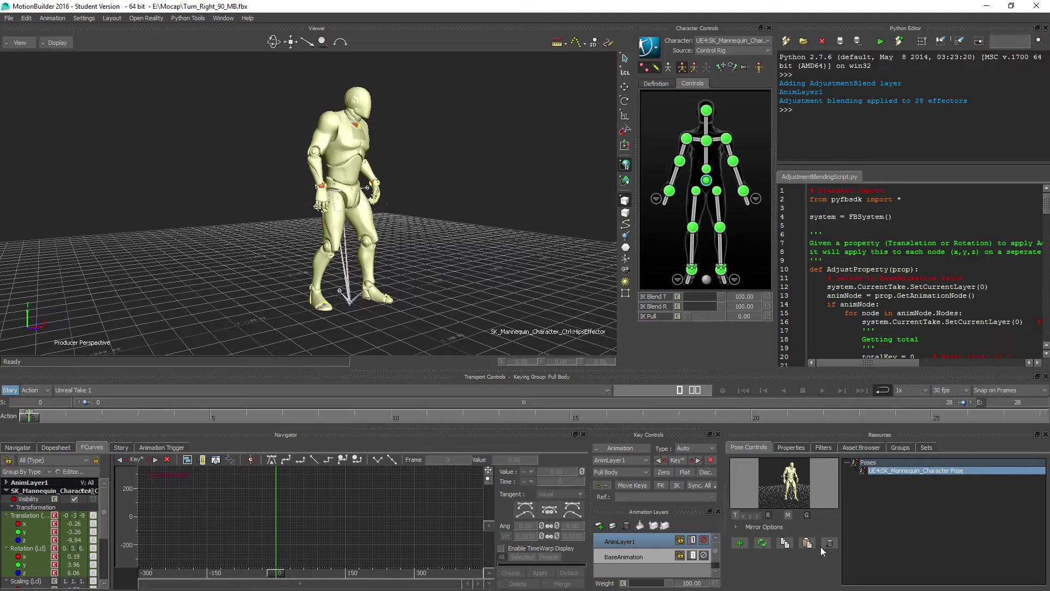
left_click_drag(29, 419, 932, 586)
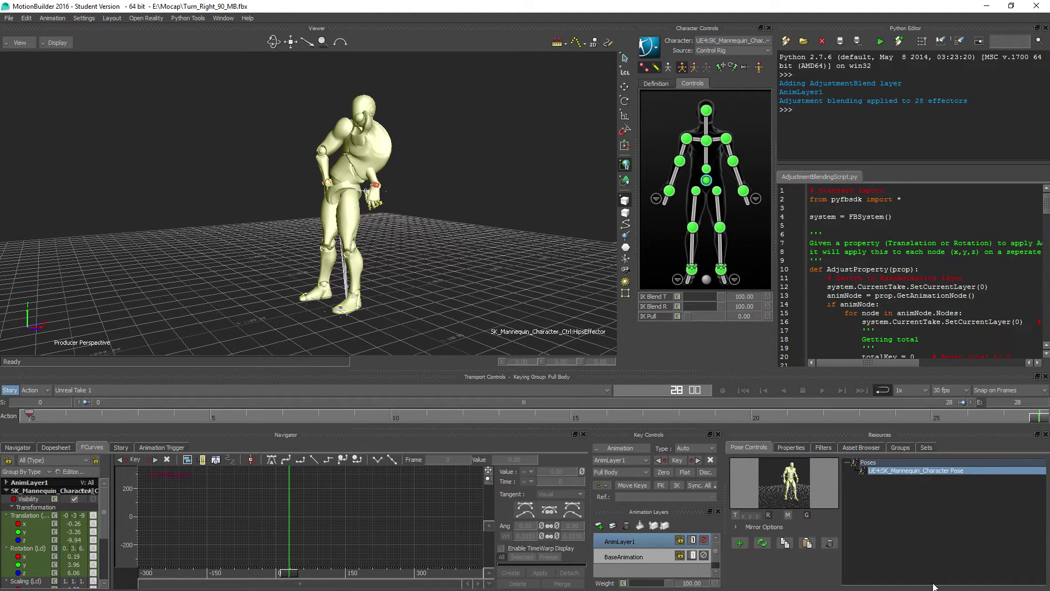
double_click(892, 470)
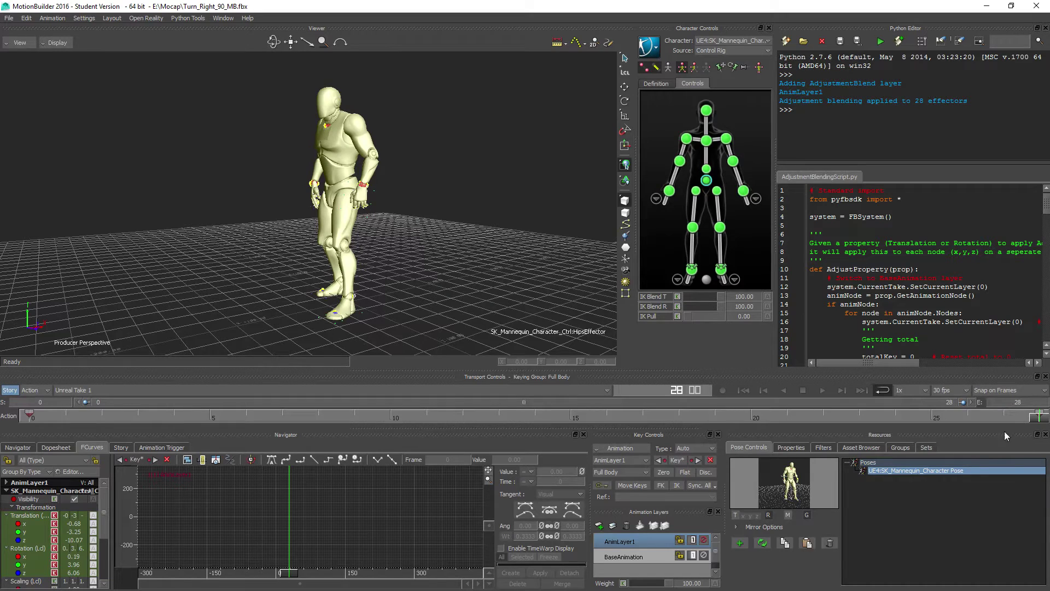
left_click(821, 389)
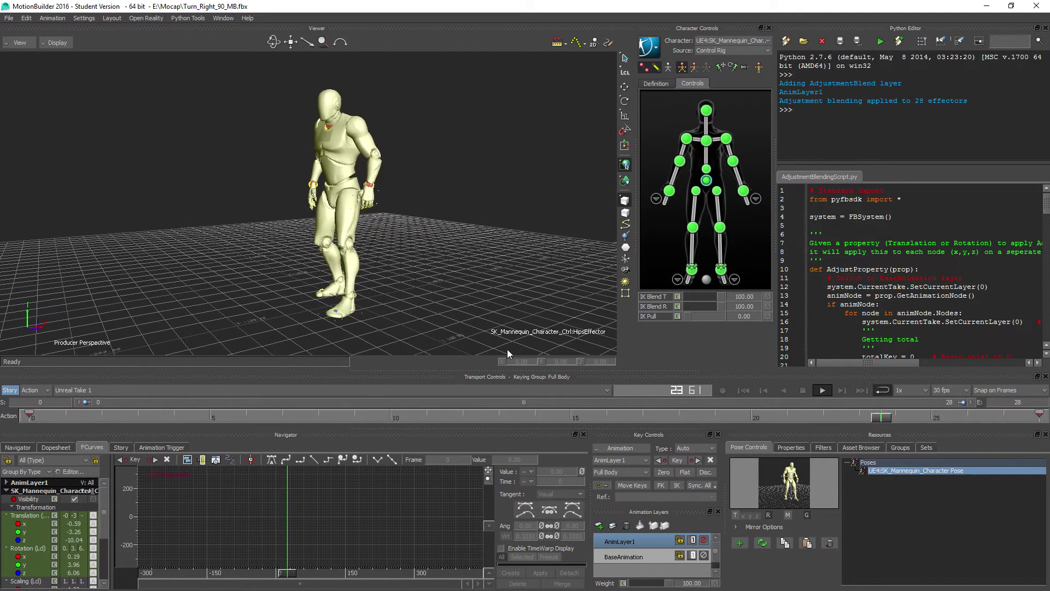
left_click(801, 390)
left_click_drag(259, 306, 317, 301)
scroll(317, 301, "up", 10)
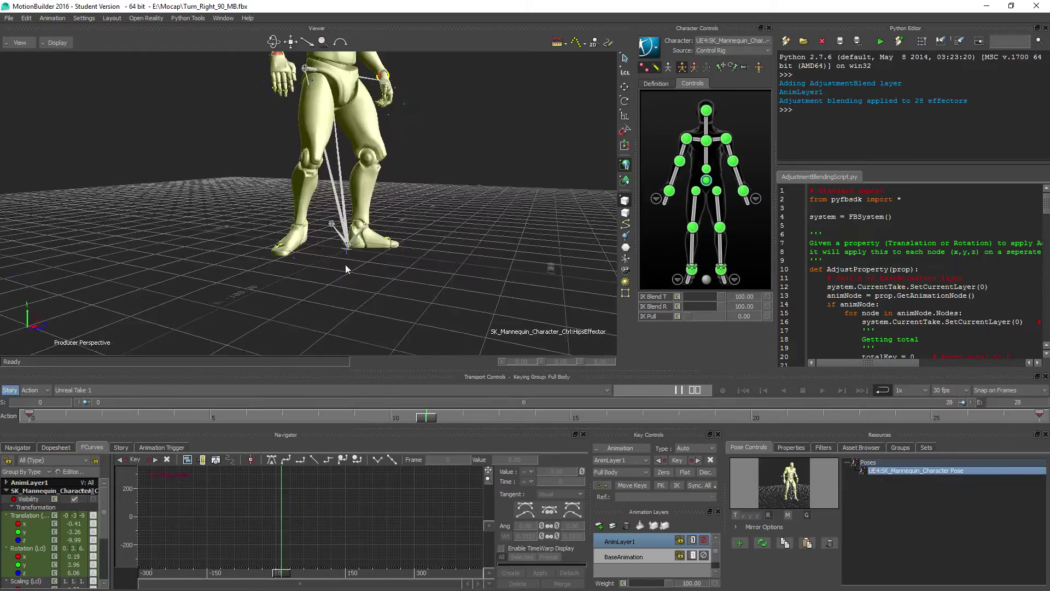
left_click(822, 390)
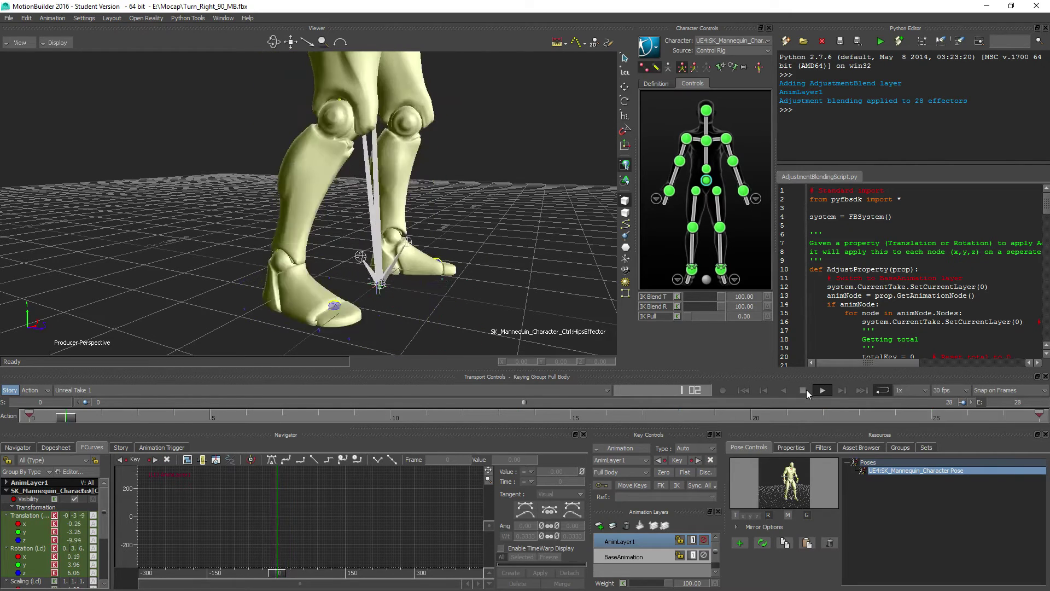
left_click(801, 419)
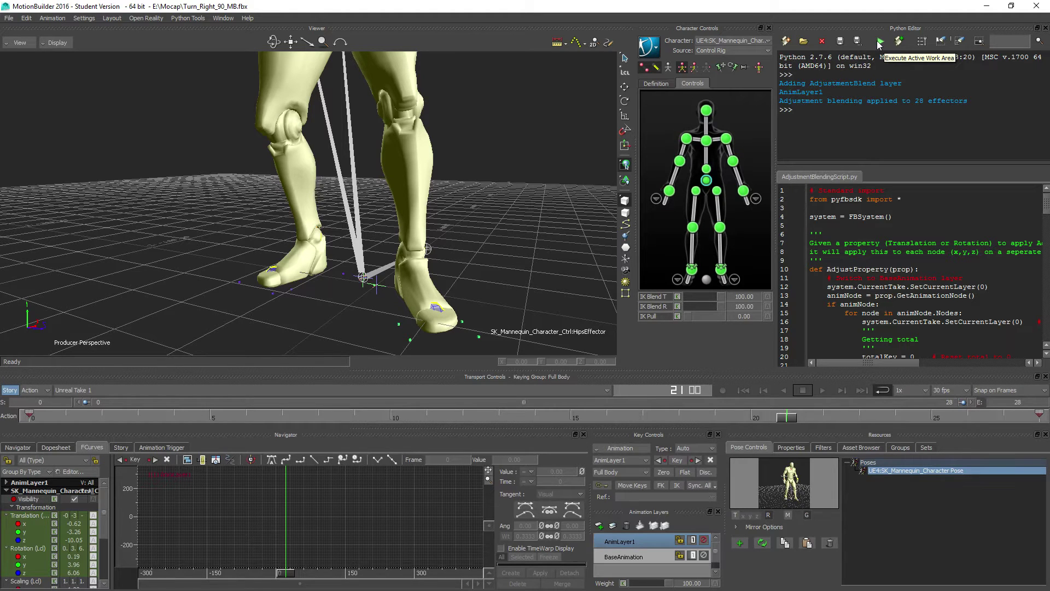
Run AdjustmentBlendingScript.py, then play Unreal Take 1 and pull the view back to review
left_click(880, 43)
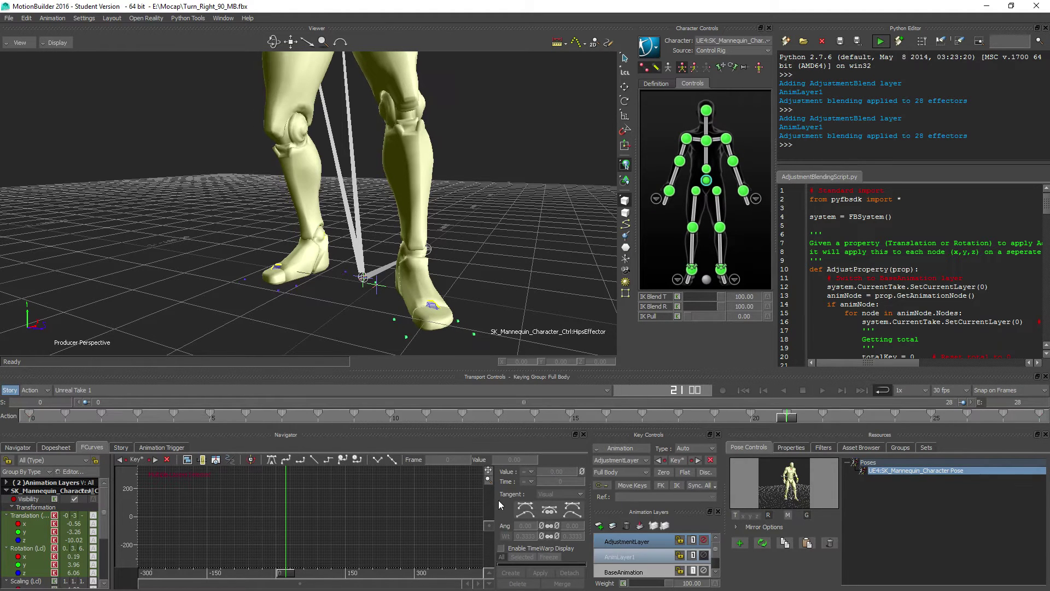
left_click(824, 391)
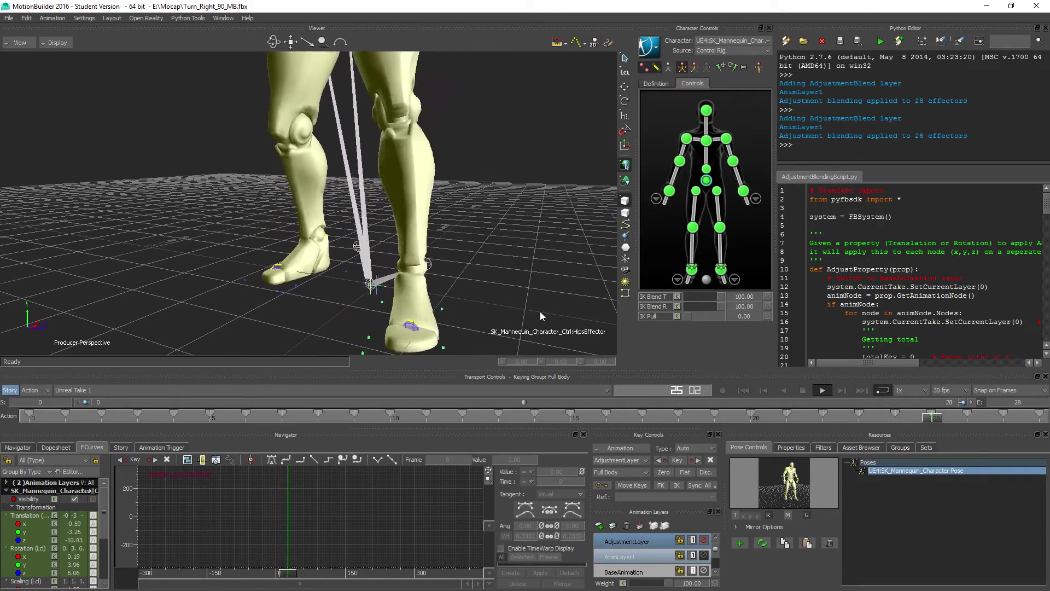
left_click_drag(540, 311, 383, 219, "ctrl")
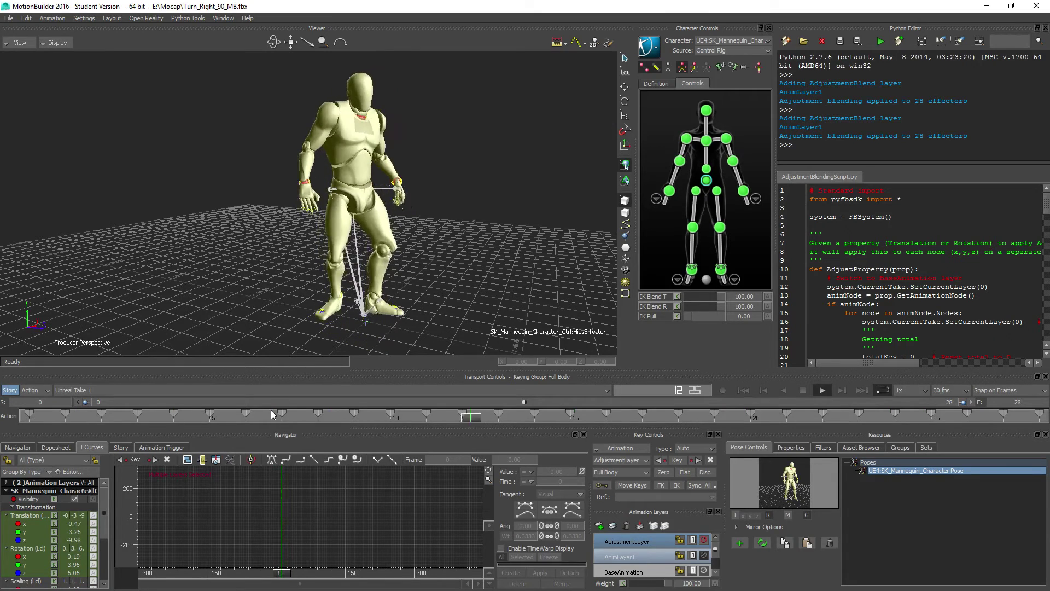
left_click(803, 391)
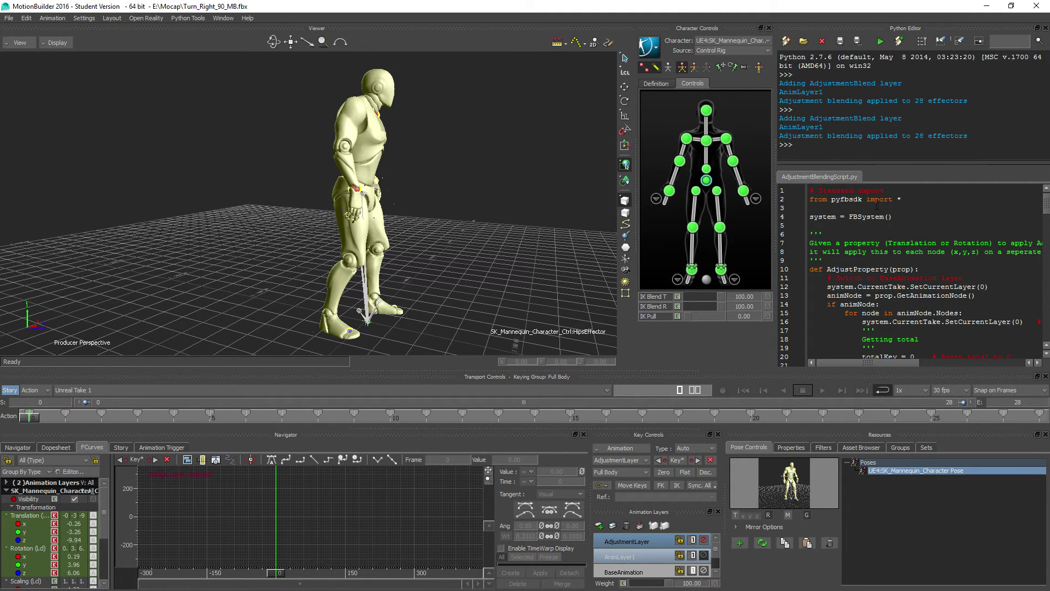
Minimize MotionBuilder and switch Chrome to the Python Scripting in MotionBuilder tutorials tab
left_click(988, 7)
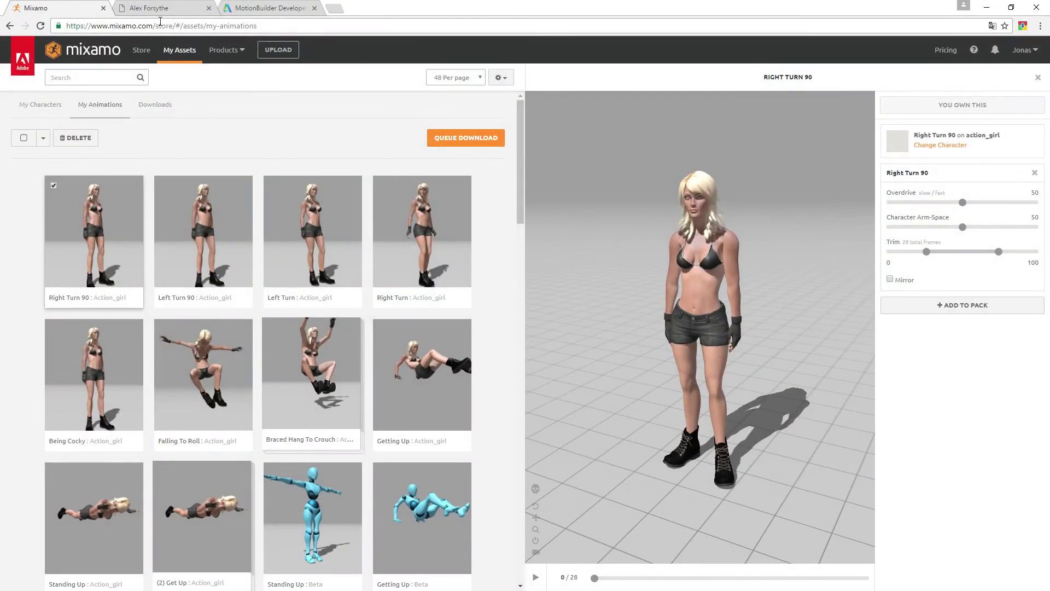
left_click(152, 8)
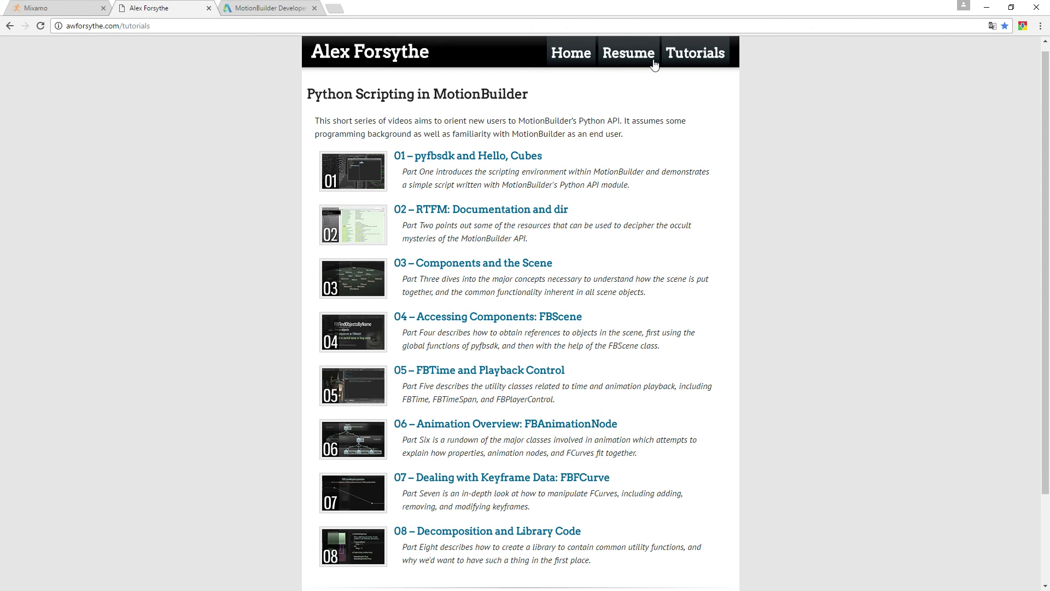
Restore down and minimize Chrome to reveal the Unreal Engine ThirdPersonIdle editor
left_click(1010, 7)
left_click(960, 174)
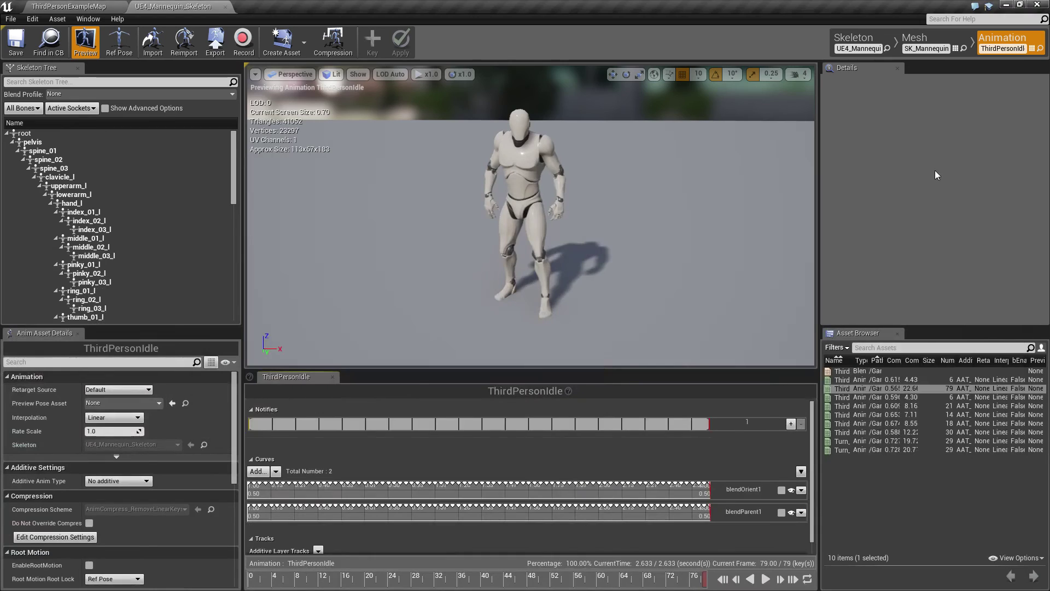